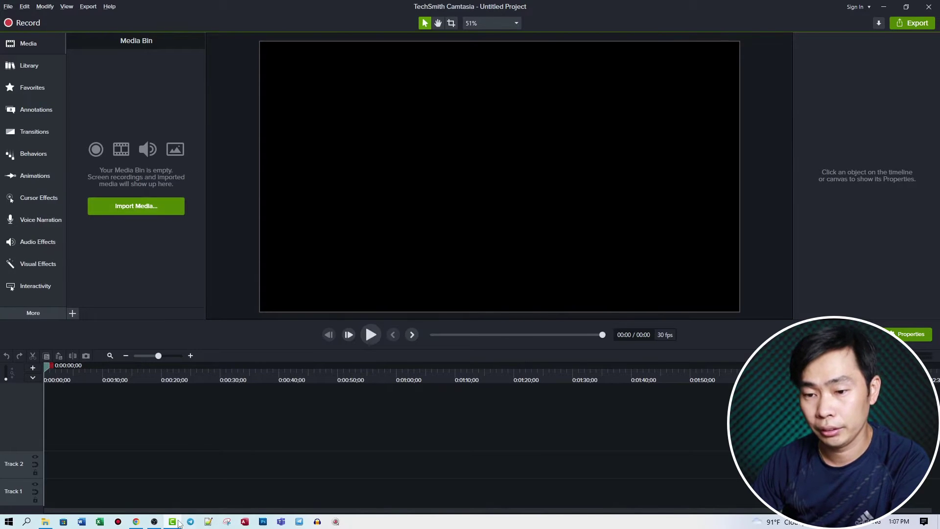
Import MVI_0339.MP4 and Rec 06-24-22.trec from the 131 Record and Edit with Camtasia folder into the Media Bin.
left_click(48, 523)
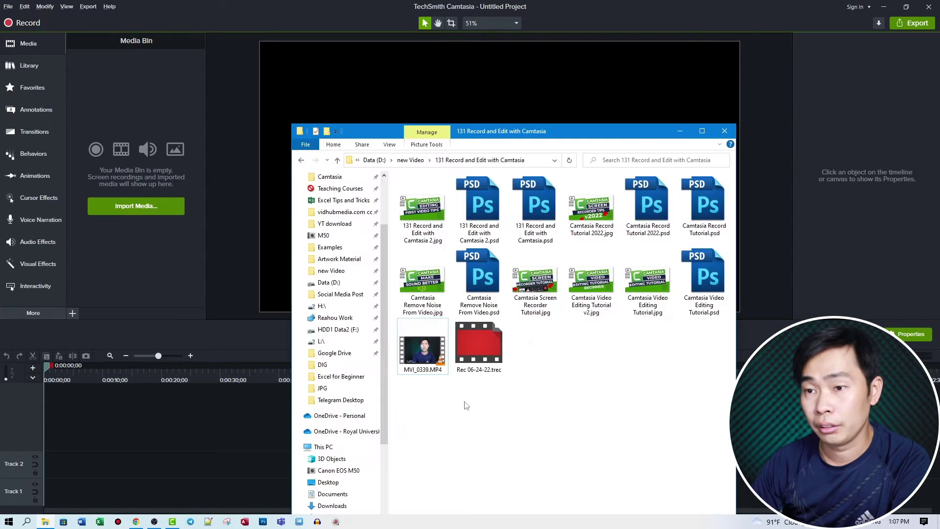
left_click_drag(427, 358, 119, 165)
left_click_drag(482, 348, 93, 222)
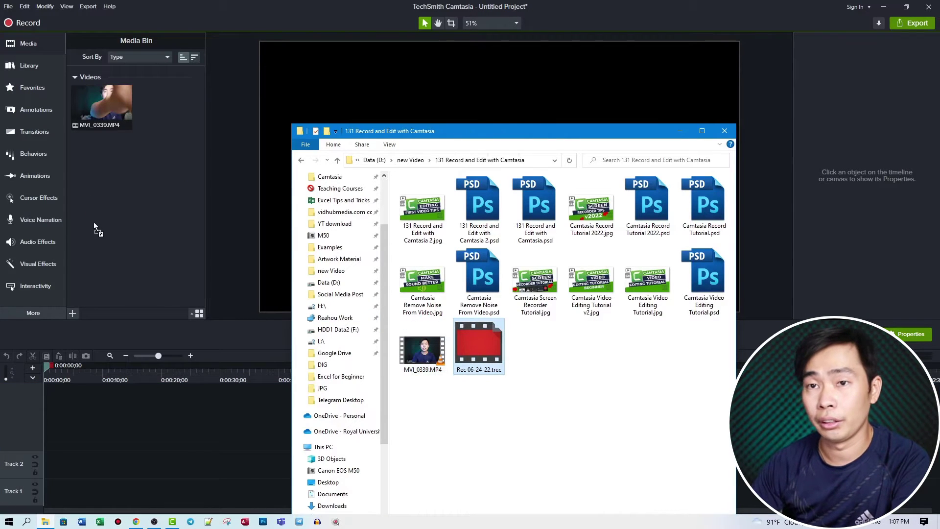
left_click(151, 231)
left_click(98, 169)
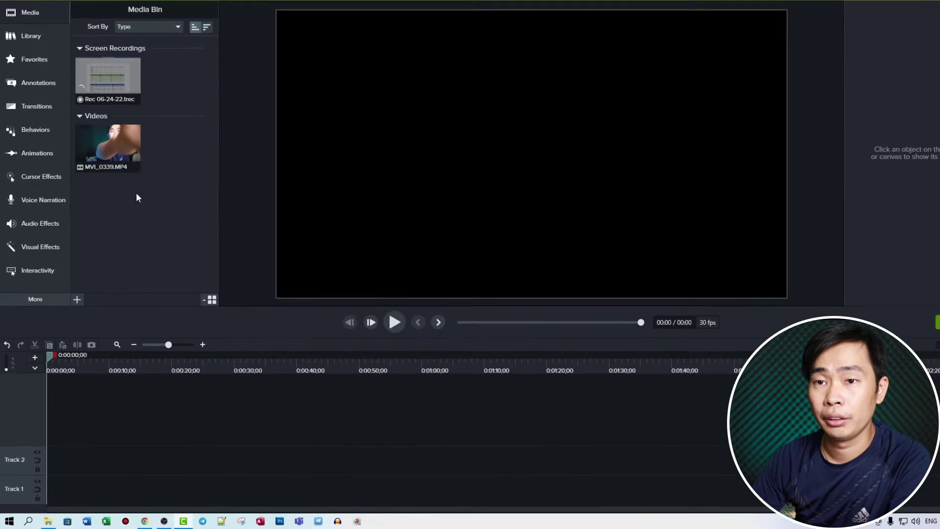
Place MVI_0339 at the start of Track 2 and the Rec 06-24-22 screen recording directly behind it.
left_click_drag(105, 145, 66, 461)
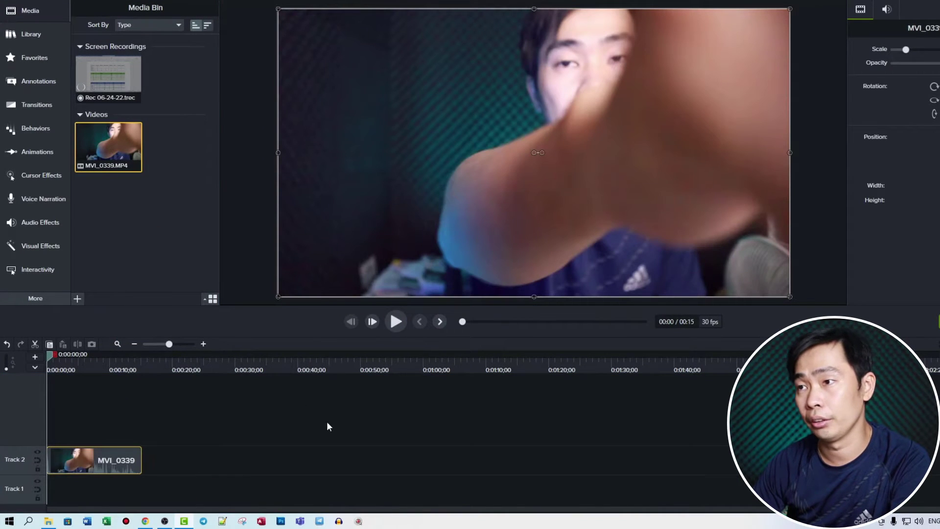
left_click_drag(109, 75, 136, 464)
right_click(116, 459)
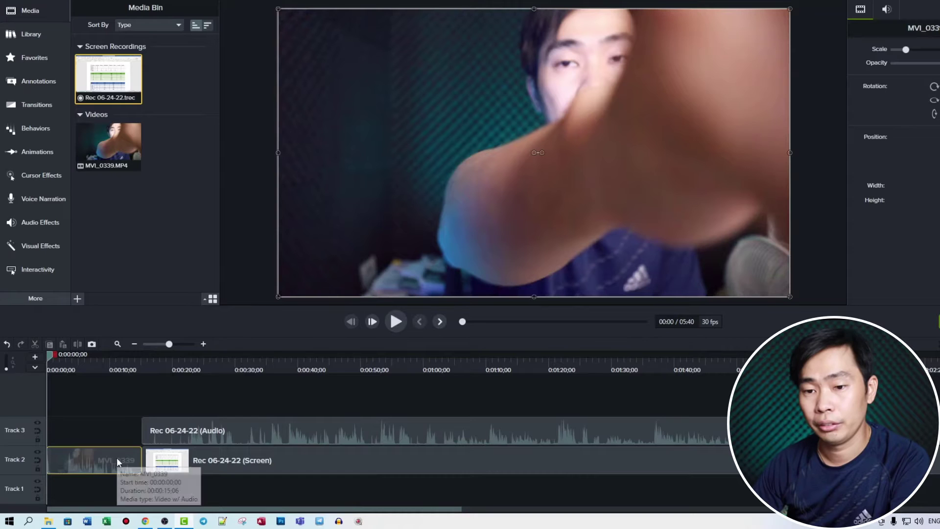
left_click(87, 417)
left_click_drag(258, 393, 415, 444)
Preview the screen recording at 0:00:21;05, examine the timeline at closer and wider scales, and fit the whole project in view.
left_click(179, 364)
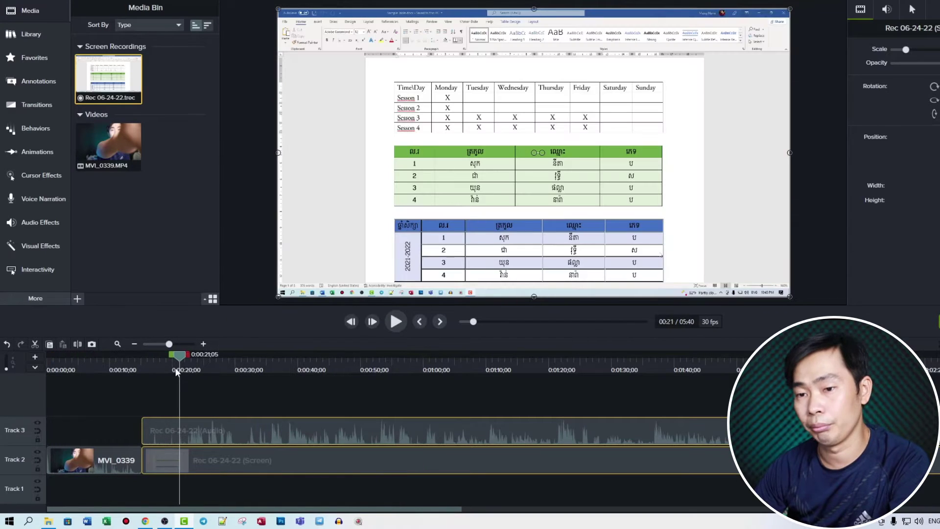
left_click(135, 344)
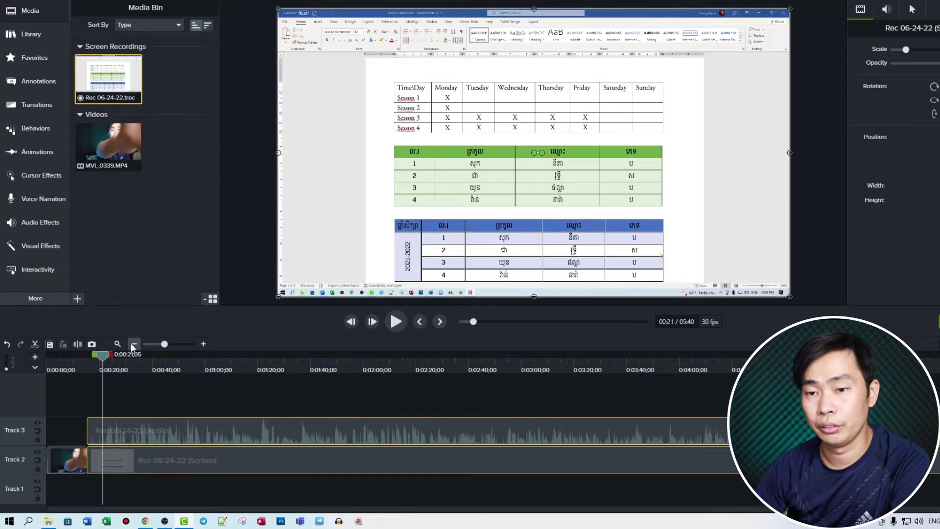
left_click(133, 345)
left_click(203, 346)
left_click(204, 345)
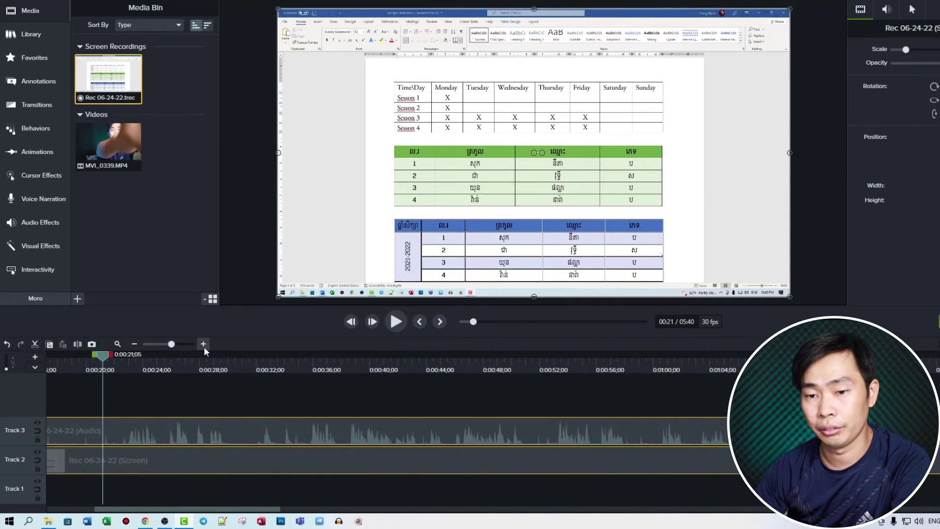
left_click(117, 343)
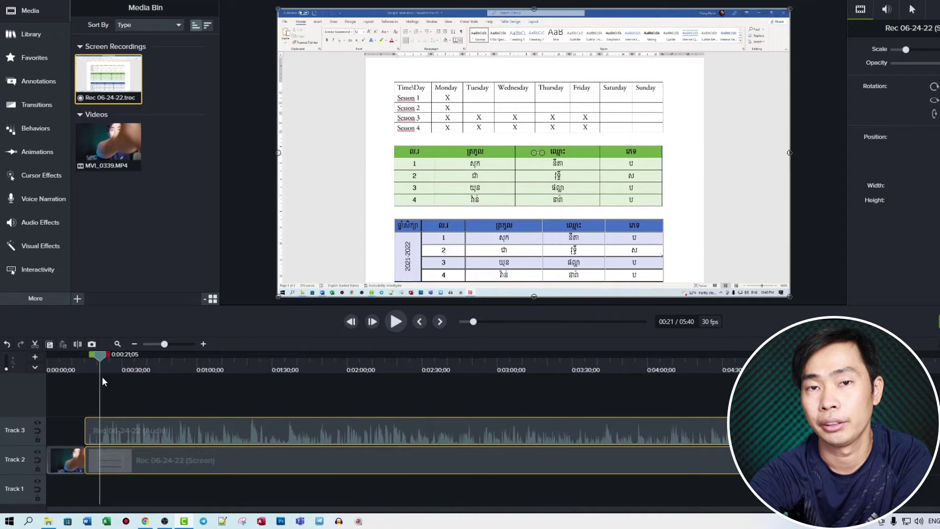
Separate the audio and video of the MVI_0339 clip on Track 2.
left_click_drag(101, 354, 55, 357)
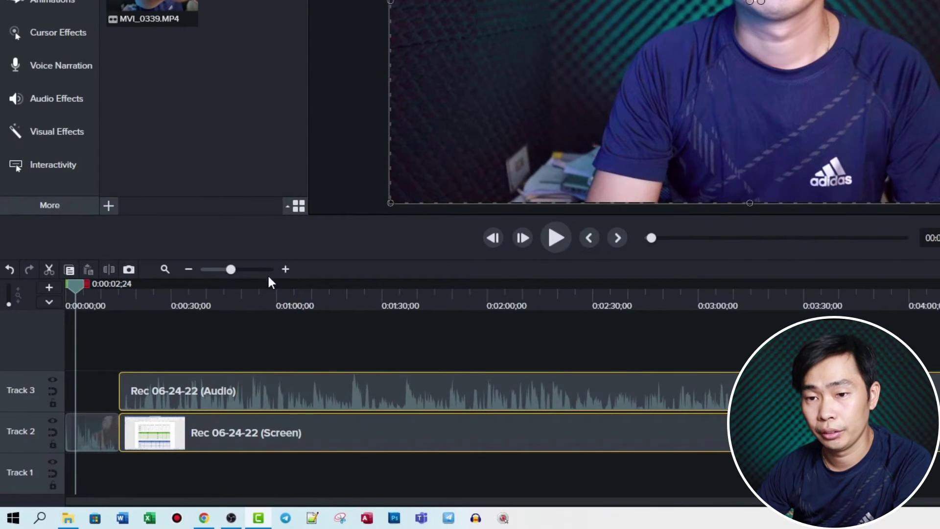
left_click(290, 269)
left_click(291, 269)
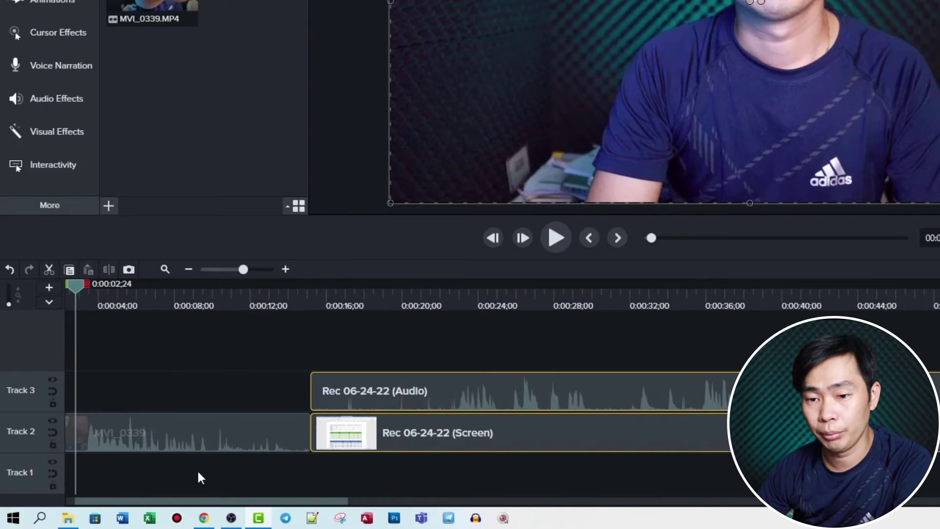
left_click_drag(219, 502, 129, 499)
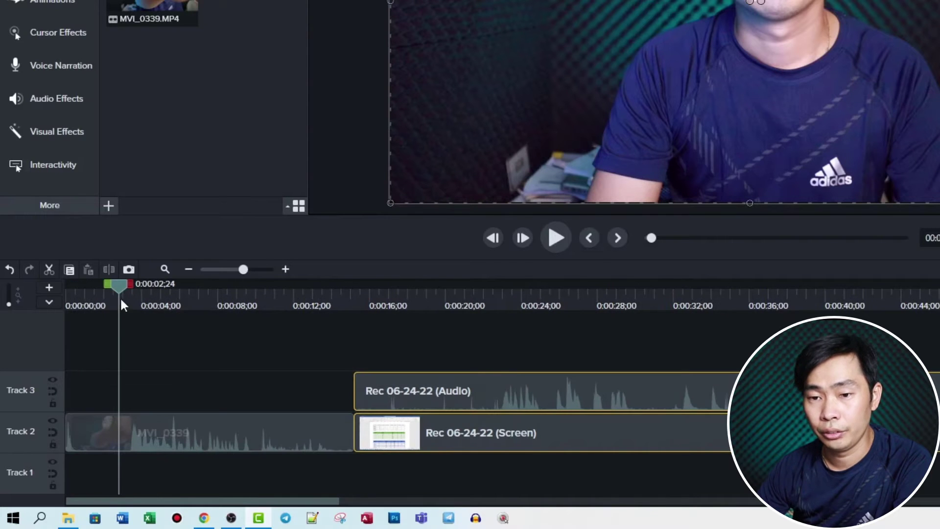
left_click_drag(117, 287, 94, 289)
left_click(251, 430)
right_click(250, 430)
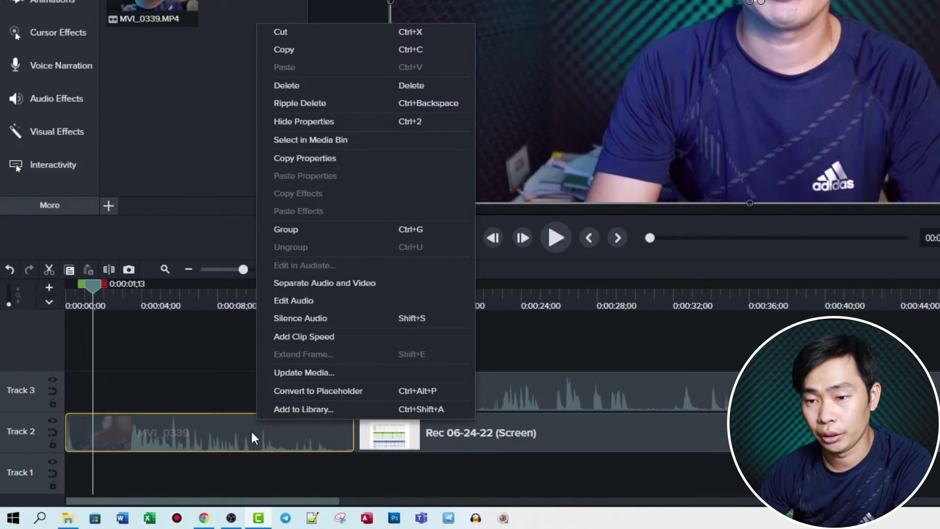
left_click(314, 282)
Cut about the first 3 seconds of MVI_0339 from all tracks, closing the gap at the project start.
left_click(101, 312)
left_click_drag(96, 288, 12, 289)
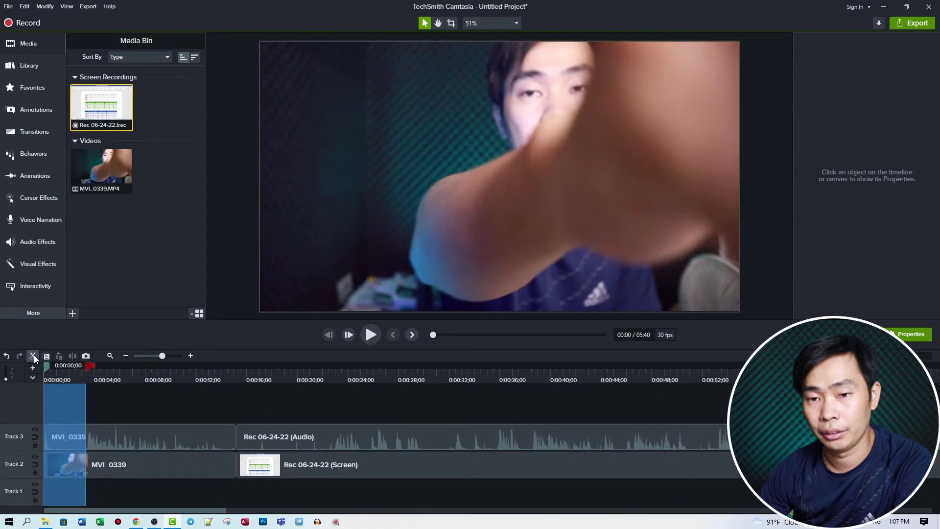
left_click(33, 354)
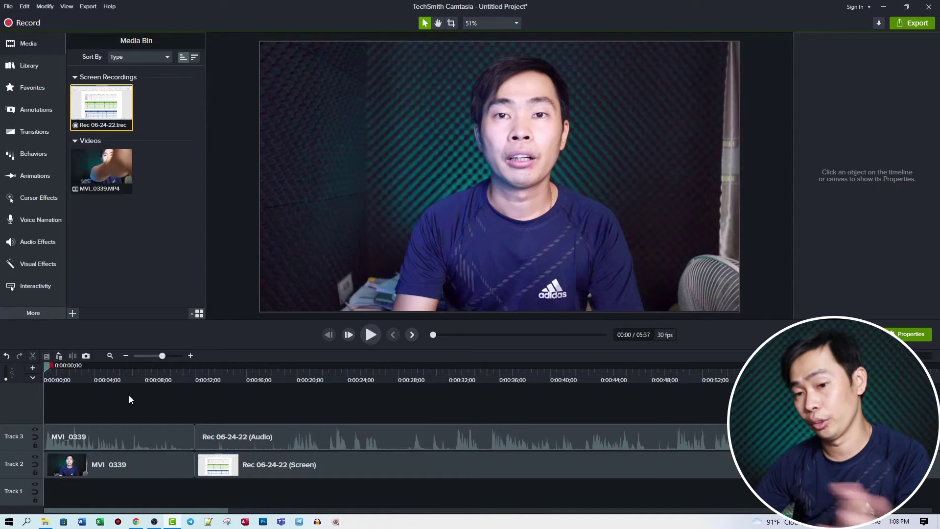
mouse_move(46, 366)
left_mouse_down()
mouse_move(100, 368)
mouse_move(44, 377)
left_mouse_up()
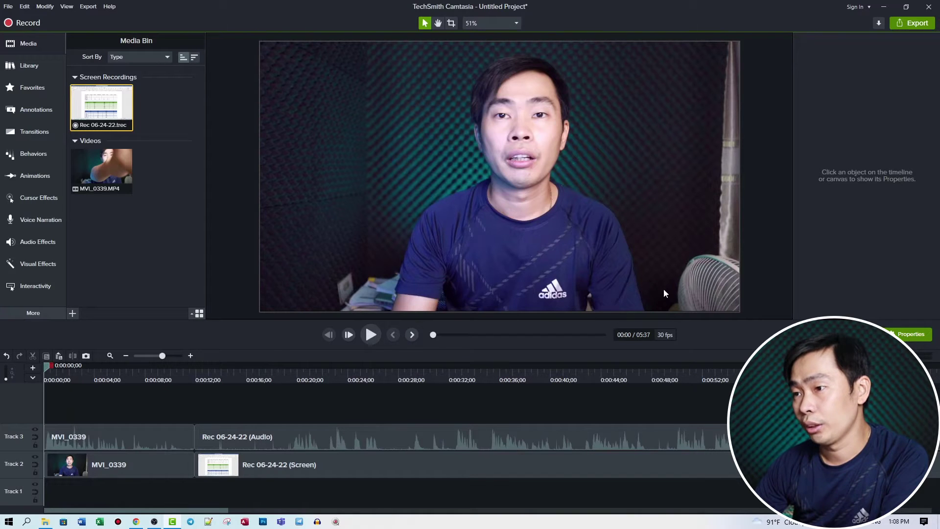
Crop the curtain and fan off the side of the MVI_0339 video, leaving it about 1657 wide.
left_click(92, 465)
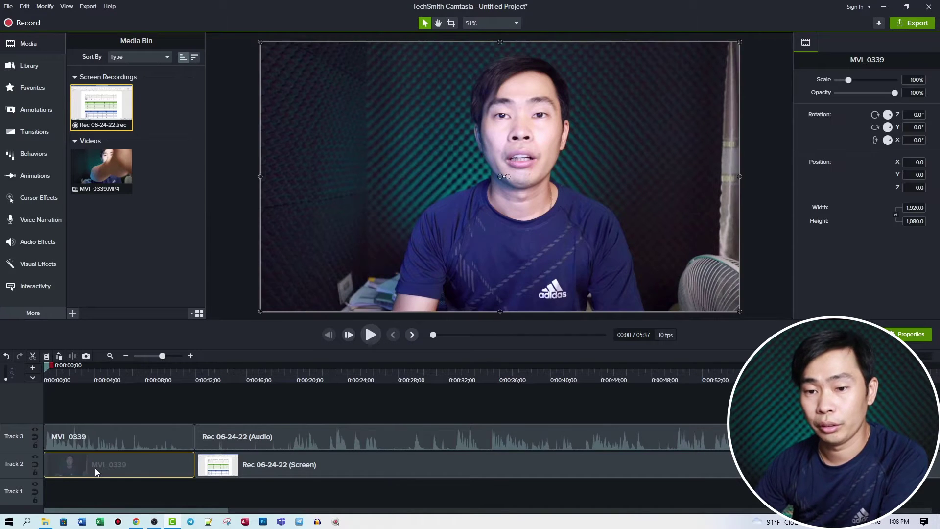
left_click(452, 23)
left_click_drag(739, 311, 674, 312)
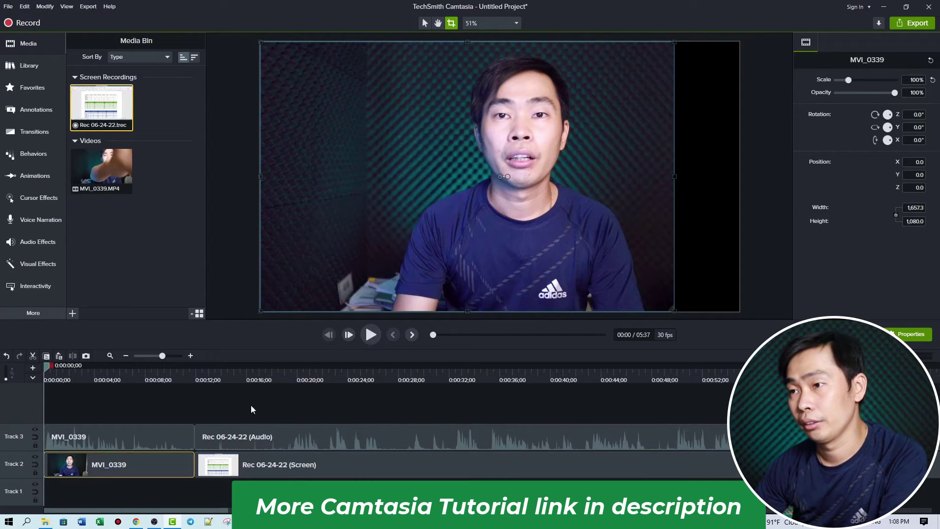
Scale the cropped MVI_0339 video to about 115.9% so it fills the 1,920 canvas width, keeping the head in frame.
left_click(424, 23)
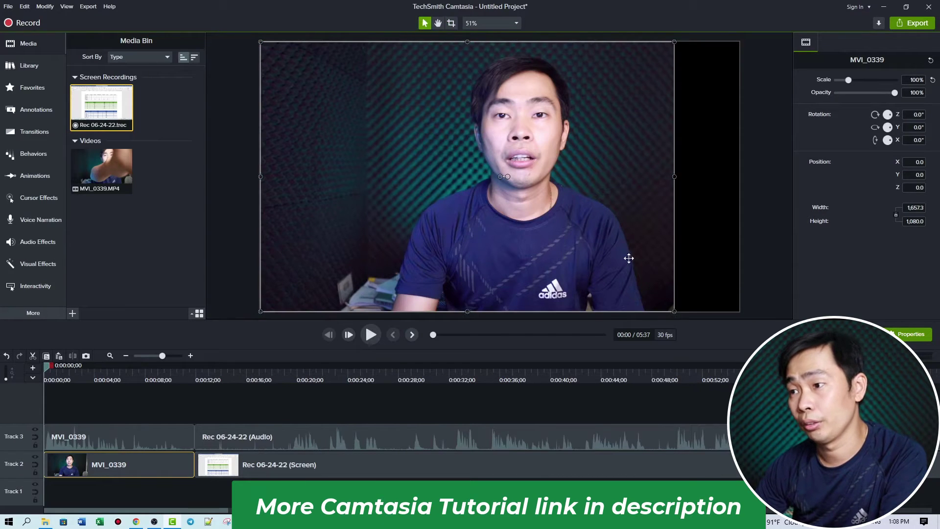
left_click_drag(674, 312, 742, 339)
mouse_move(620, 248)
left_mouse_down()
mouse_move(596, 245)
mouse_move(622, 247)
left_mouse_up()
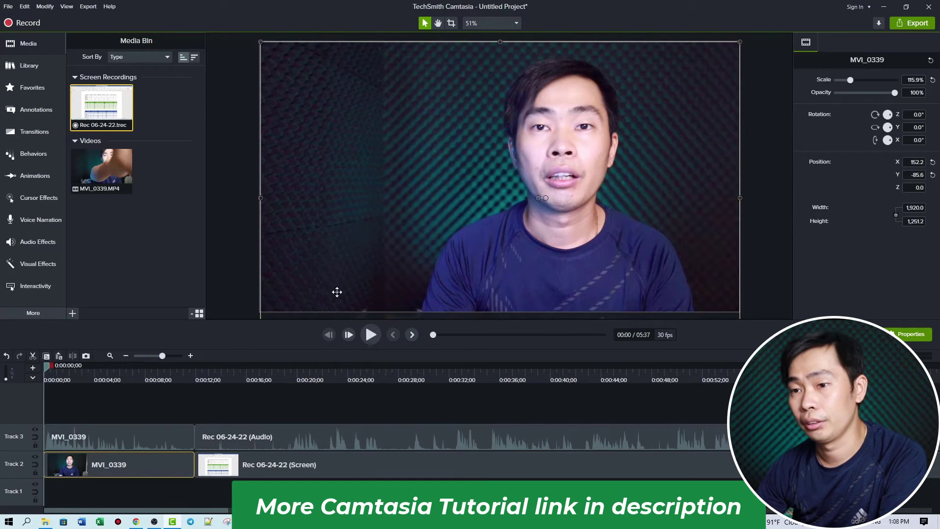
left_click_drag(255, 198, 260, 198)
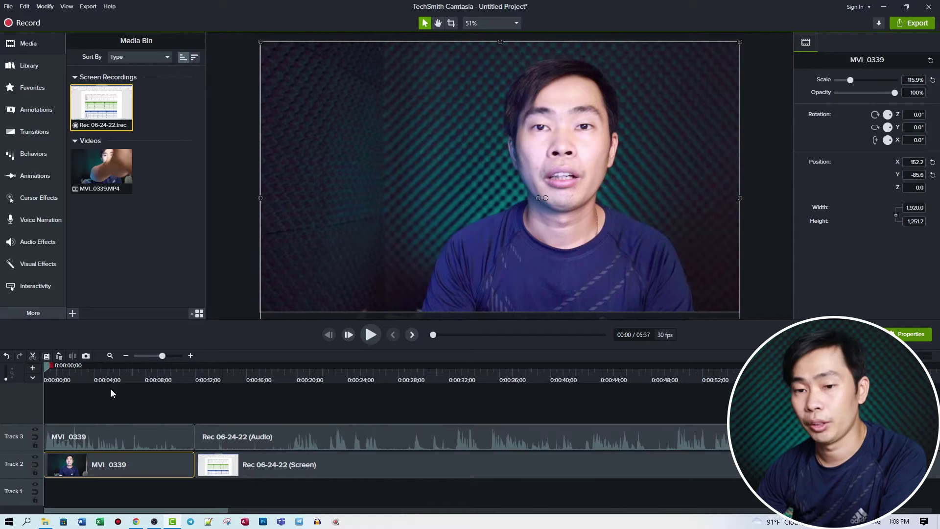
Add the menghann digital bg lower third from the EN library on a new track above the start of MVI_0339.
left_click_drag(45, 365, 150, 376)
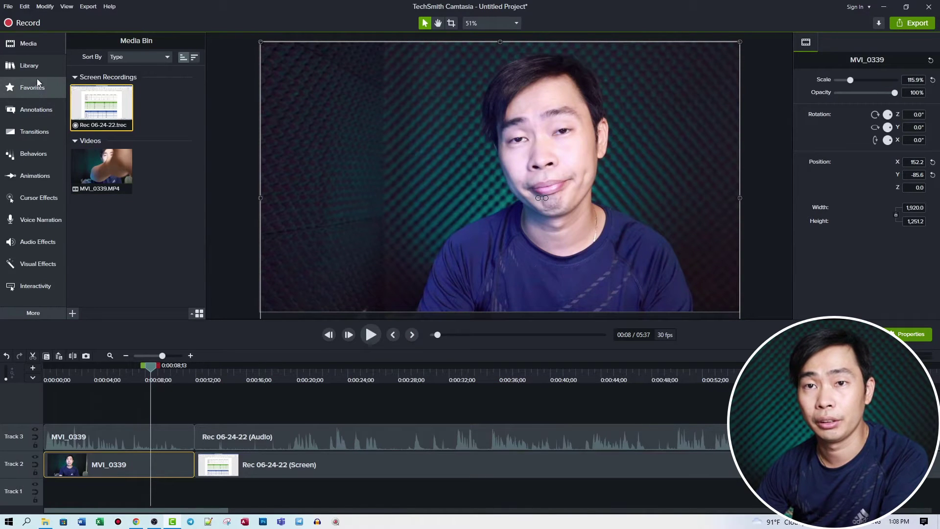
left_click(31, 66)
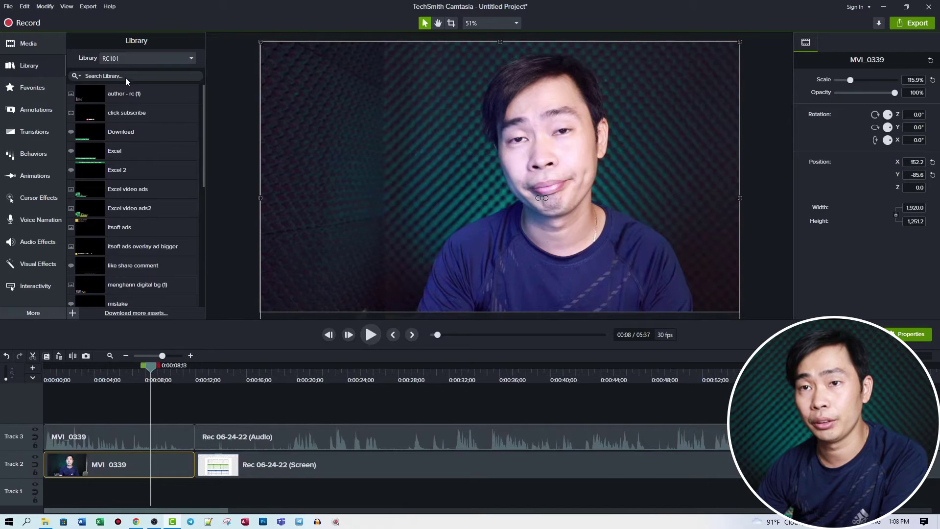
left_click(177, 58)
left_click(118, 114)
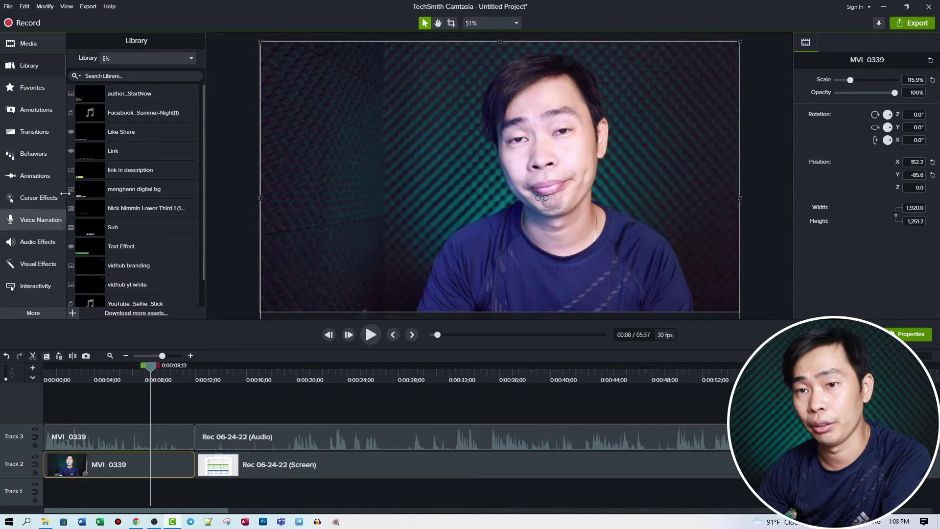
left_click_drag(91, 190, 46, 407)
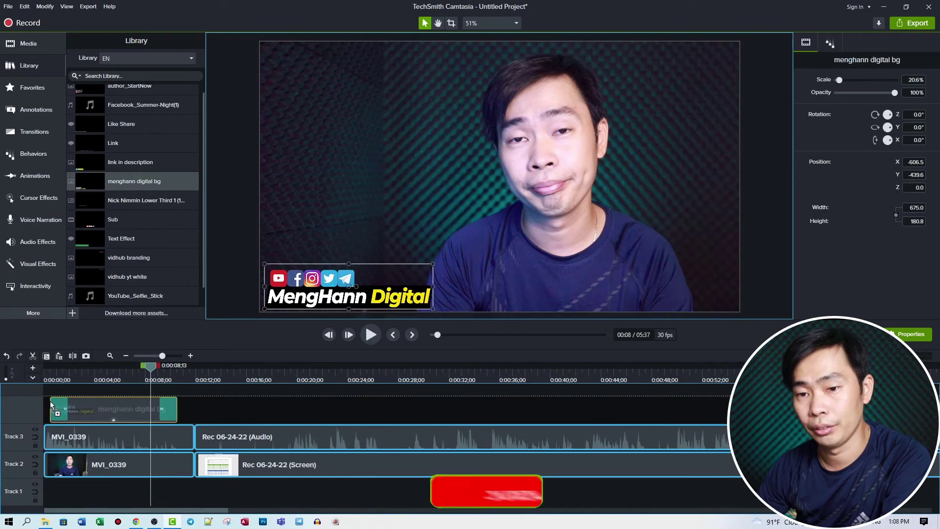
mouse_move(296, 289)
left_mouse_down()
mouse_move(286, 164)
mouse_move(307, 178)
mouse_move(295, 287)
left_mouse_up()
Split the MVI_0339 audio and video at 0:00:10;19 and delete the pieces after the split.
left_click_drag(149, 363, 178, 397)
left_click(187, 412)
left_click(186, 453, "ctrl")
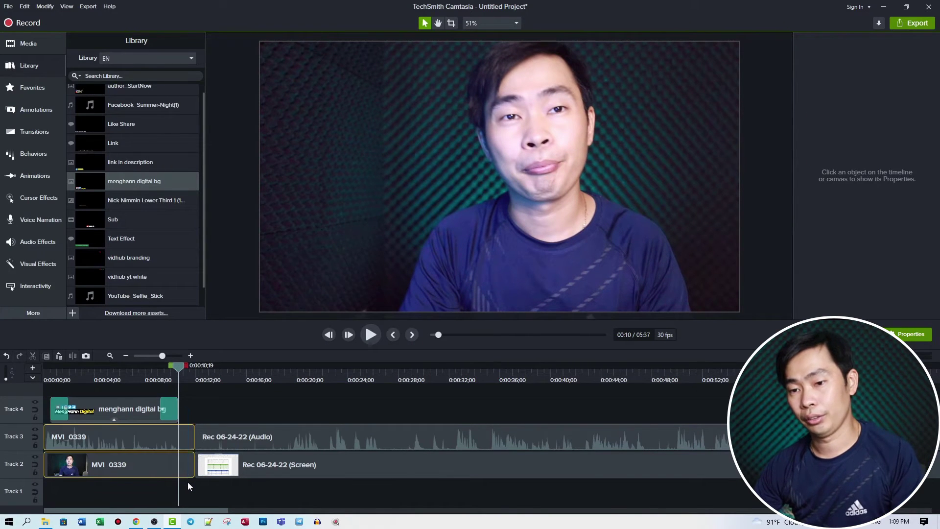
key("s")
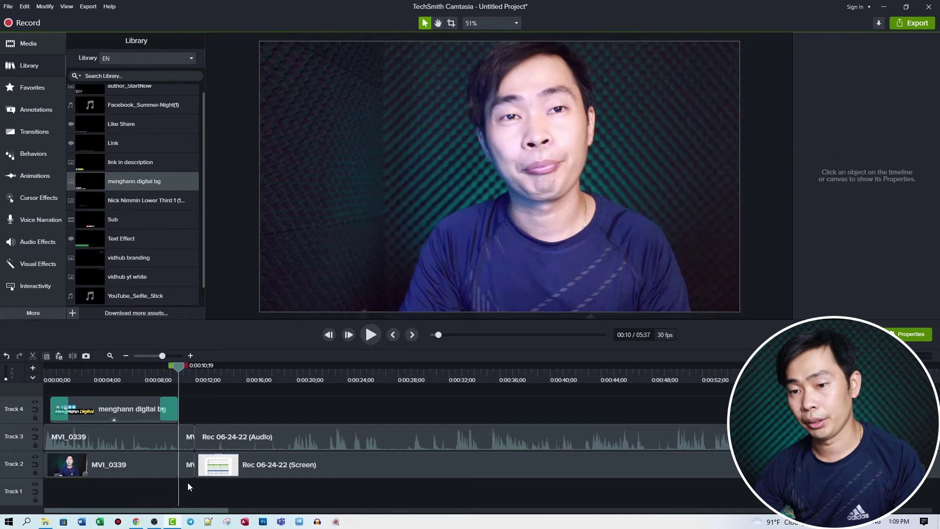
left_click_drag(187, 483, 182, 435)
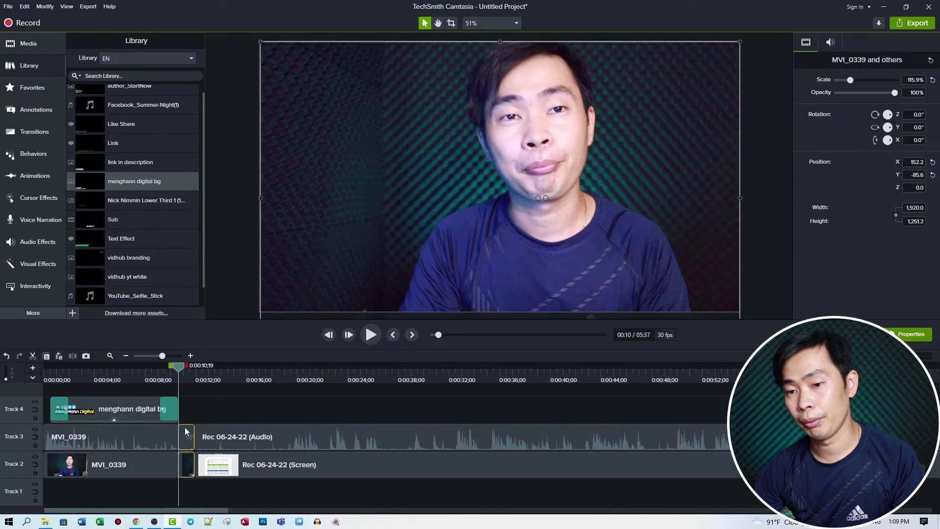
key("Delete")
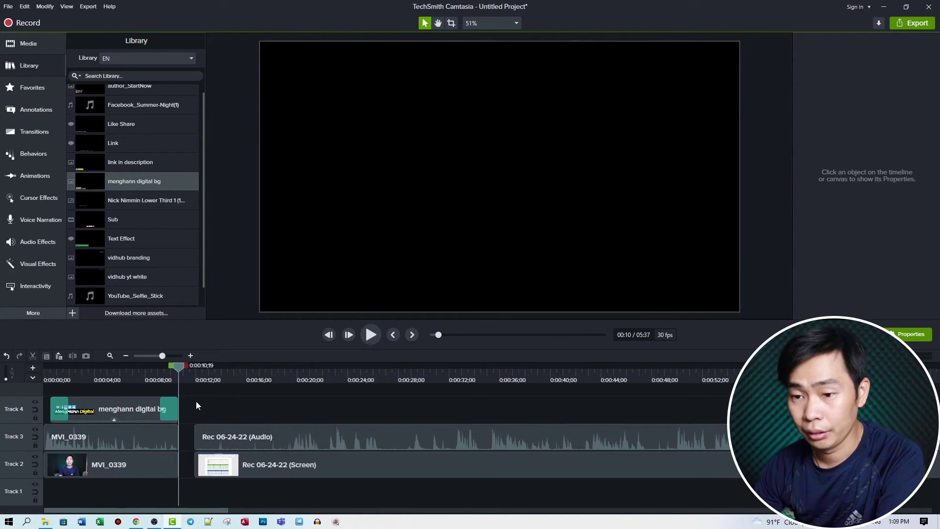
Move the Rec 06-24-22 audio and screen clips together against the end of MVI_0339 to close the gap.
scroll(140, 230, "up", 1)
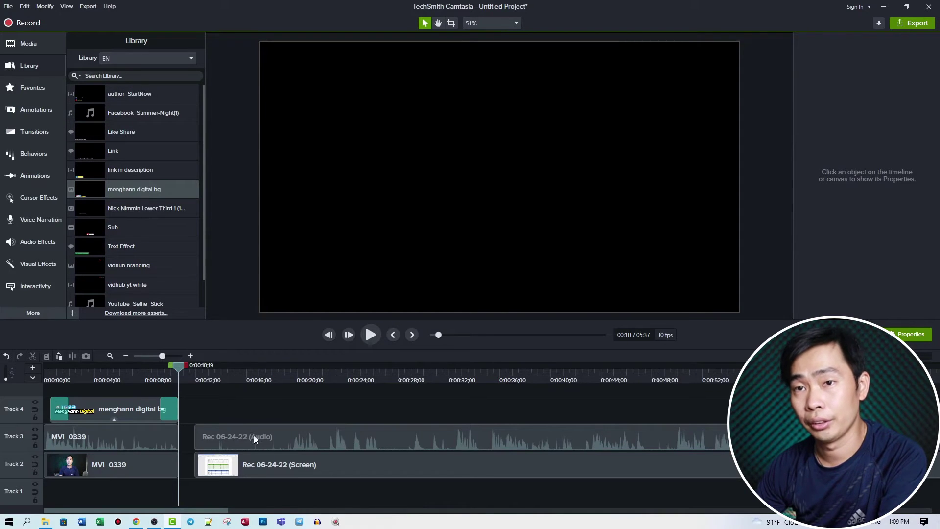
left_click_drag(235, 414, 225, 466)
left_click(197, 429)
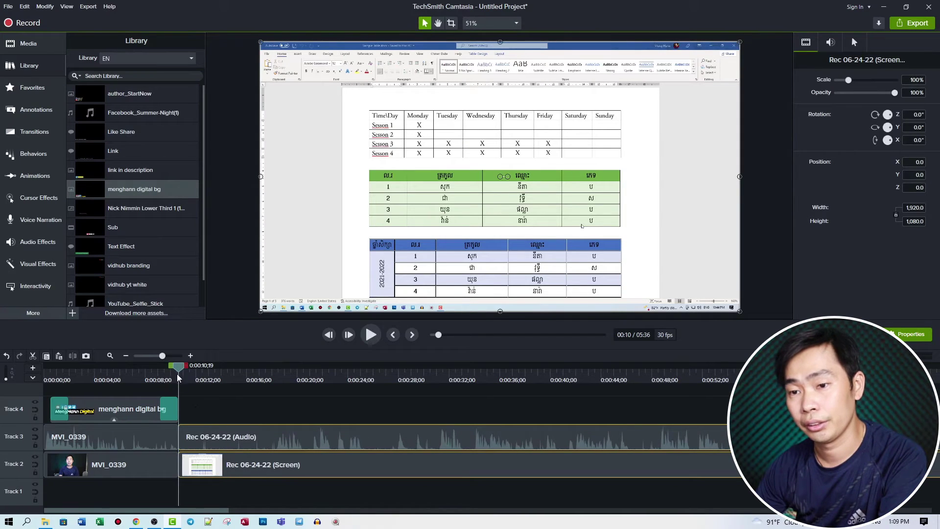
Add a Zoom-n-Pan animation to the screen recording at 0:00:17;24, enlarging the upper two tables to 154%, and preview the recording beyond it.
left_click_drag(179, 369, 510, 368)
left_click_drag(528, 400, 192, 407)
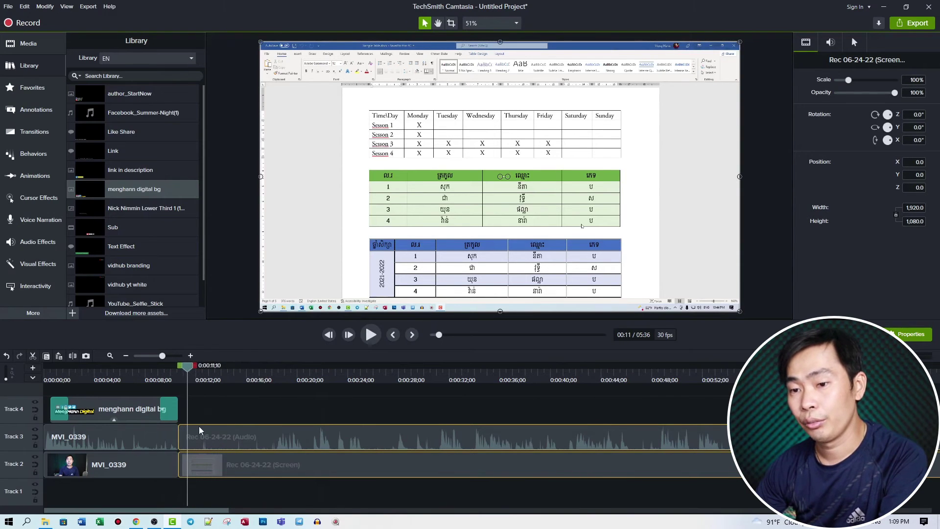
left_click_drag(188, 371, 269, 408)
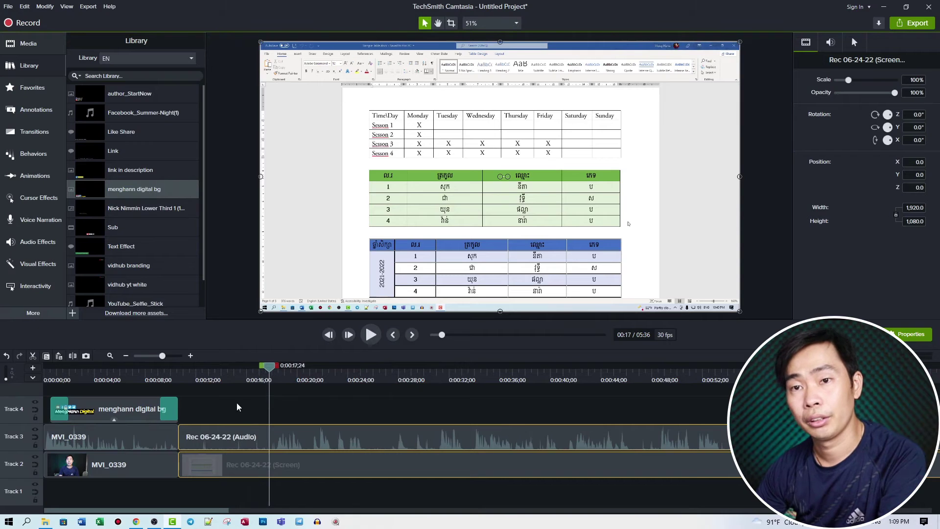
left_click(33, 176)
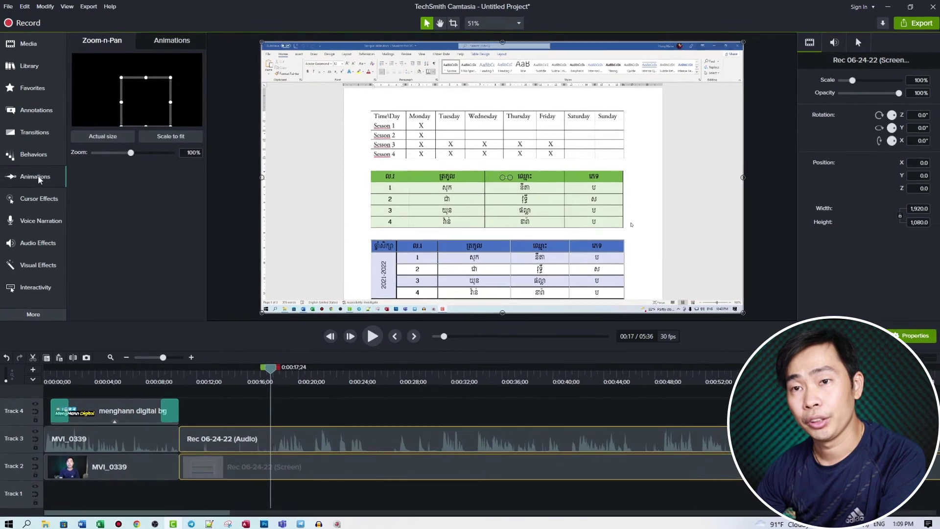
left_click_drag(213, 133, 147, 95)
mouse_move(298, 395)
left_mouse_down()
mouse_move(277, 391)
mouse_move(552, 419)
mouse_move(697, 407)
mouse_move(821, 411)
left_mouse_up()
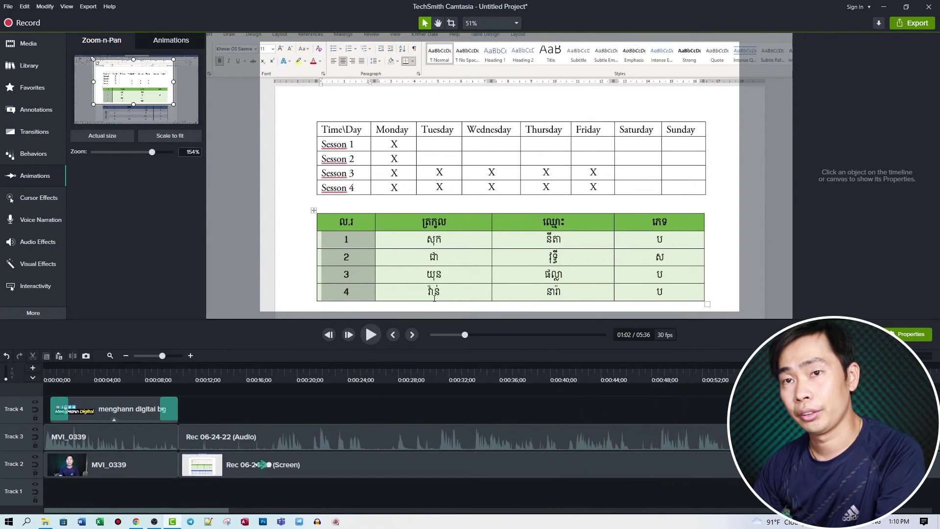
Add a Zoom-n-Pan animation to the screen recording at 0:01:02;26, widening the view from the document's upper left corner to 121% zoom.
mouse_move(91, 58)
left_mouse_down()
mouse_move(76, 53)
mouse_move(104, 72)
left_mouse_up()
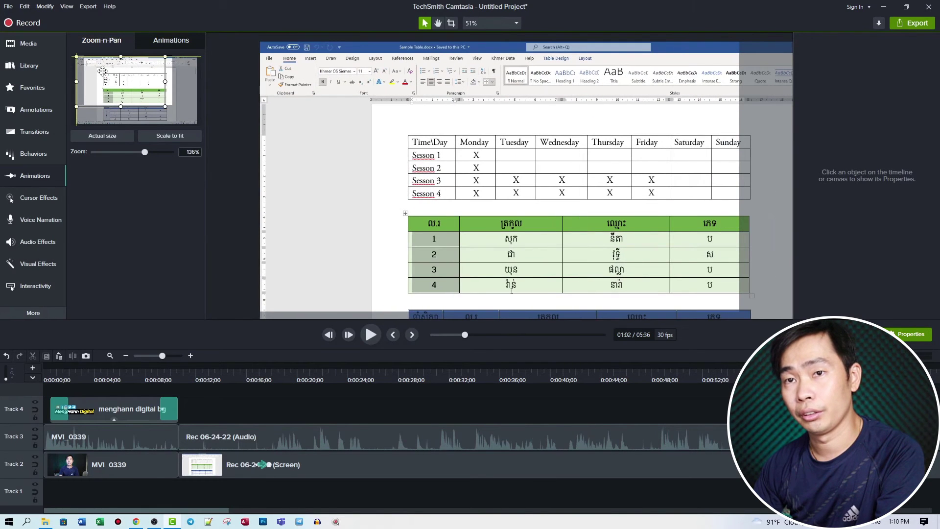
left_click_drag(166, 107, 177, 112)
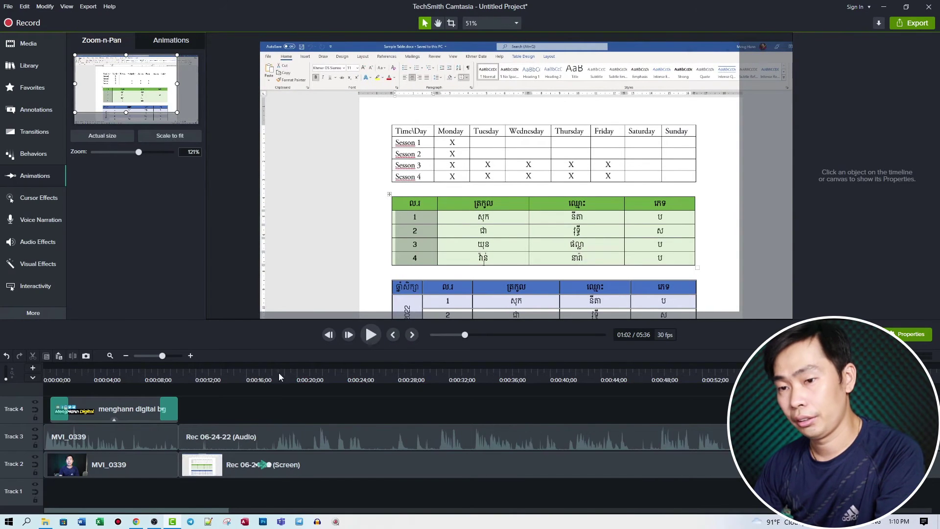
Add a Zoom-n-Pan animation to the screen recording between 0:01:30 and 0:02:00, enlarging the upper left part of the Word window to 207%.
left_click(126, 356)
left_click(126, 356)
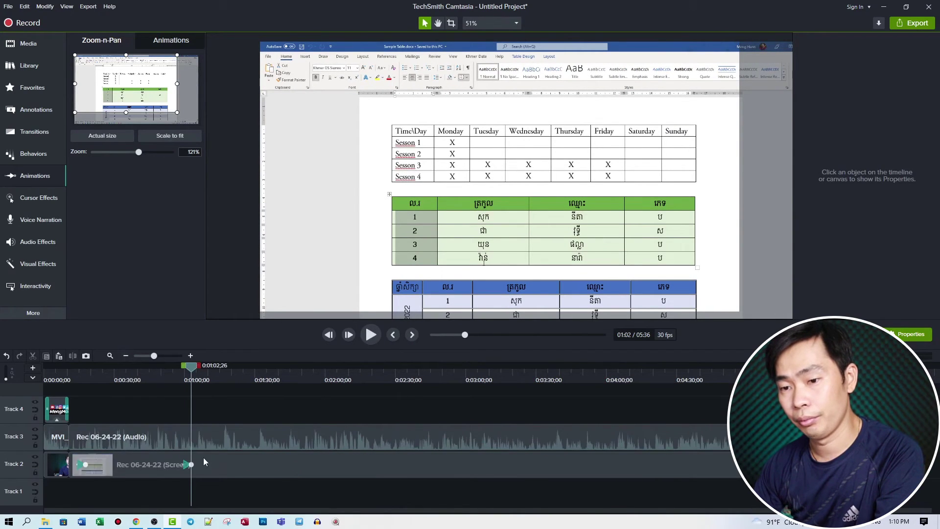
left_click(185, 369)
left_click_drag(185, 368, 300, 372)
left_click_drag(267, 174, 202, 132)
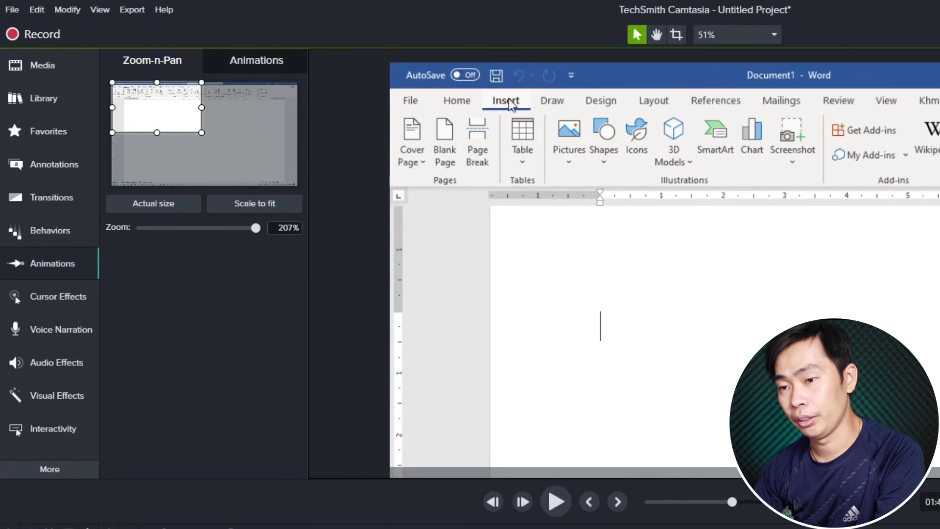
key("ctrl+z")
Split the Rec 06-24-22 audio and screen clips at 0:03:02;11 and delete the pieces after the split.
left_click_drag(520, 528, 544, 528)
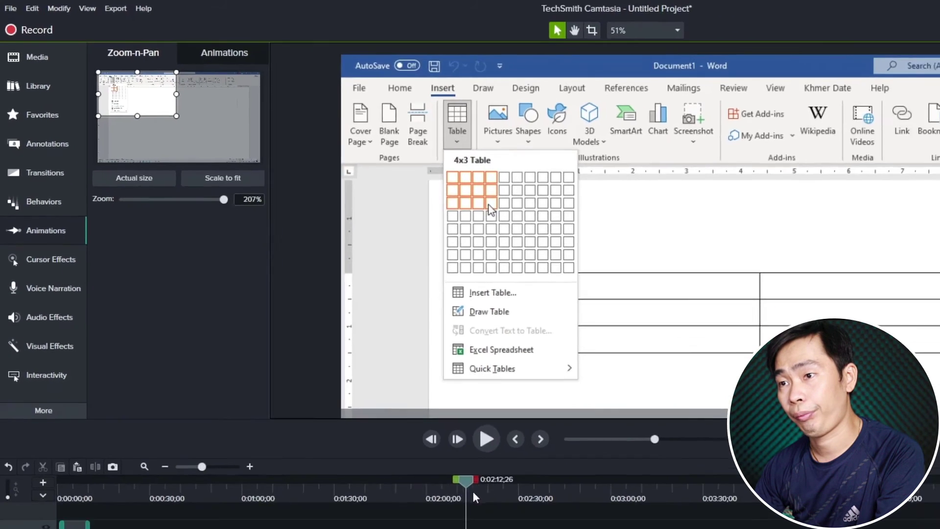
left_click_drag(474, 497, 685, 520)
left_click_drag(522, 401, 471, 369)
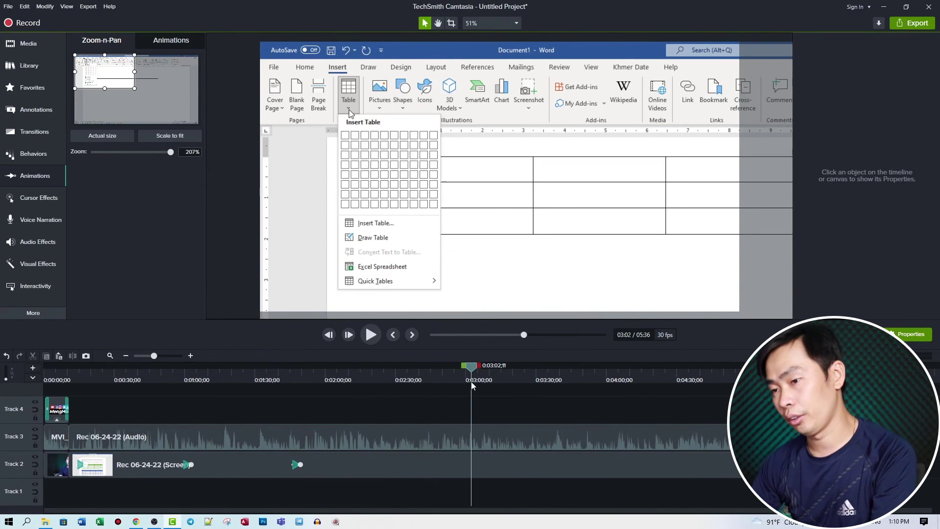
left_click_drag(513, 410, 544, 492)
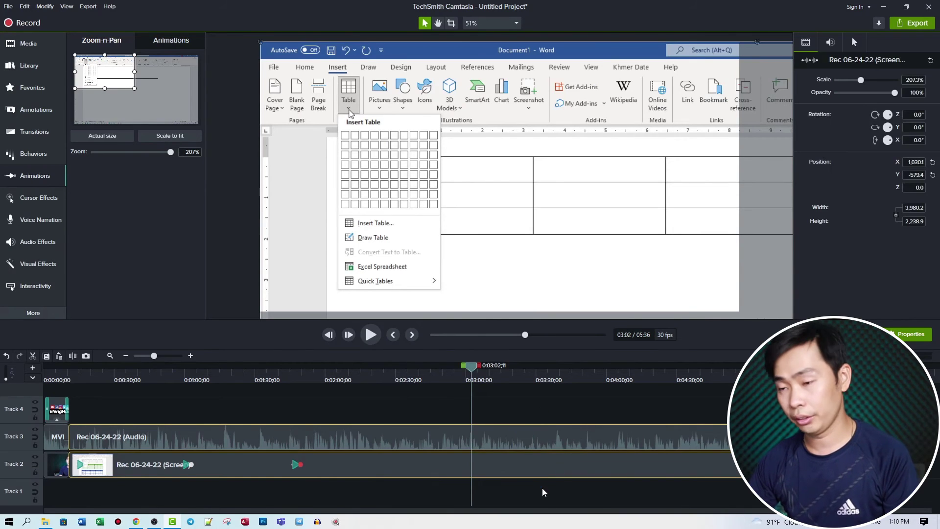
key("s")
left_click_drag(568, 405, 594, 481)
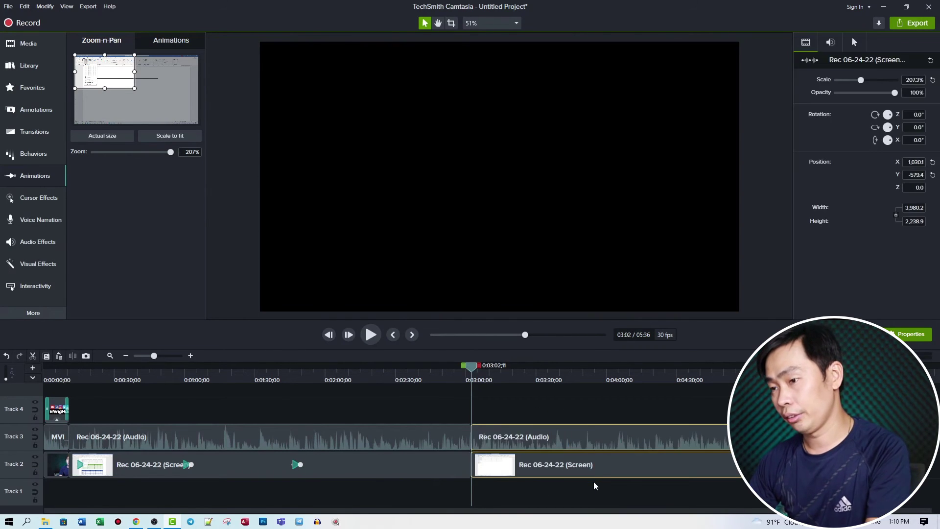
key("Delete")
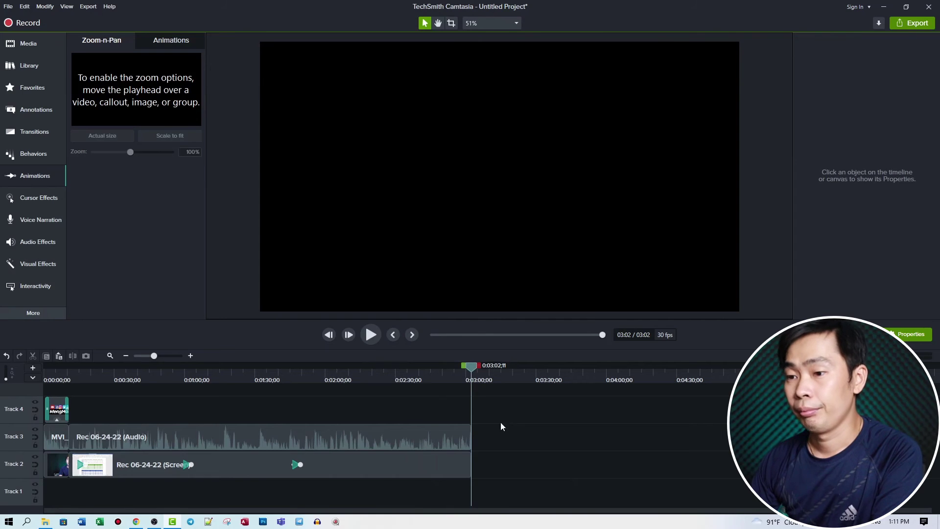
Start exporting the video to a local file with the 1080 25F preset and proceed to the production name and folder settings.
left_click_drag(471, 367, 330, 346)
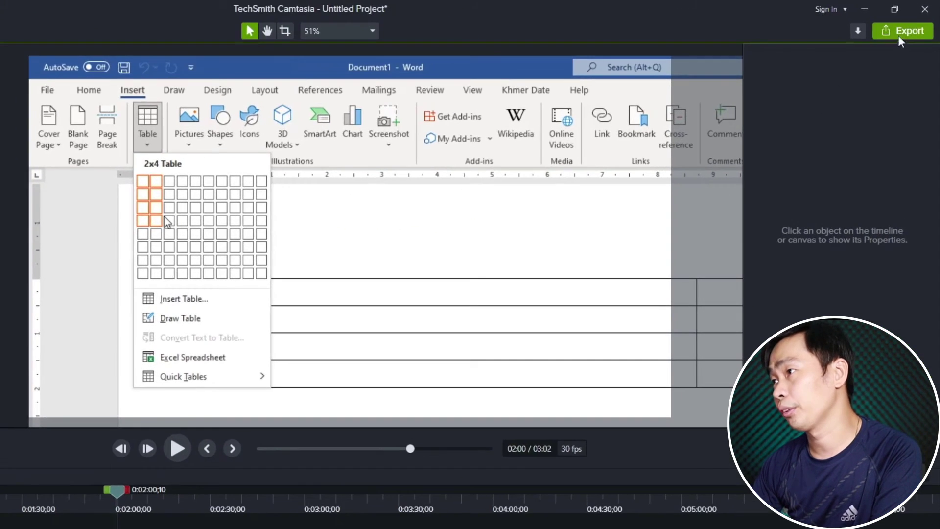
left_click(905, 27)
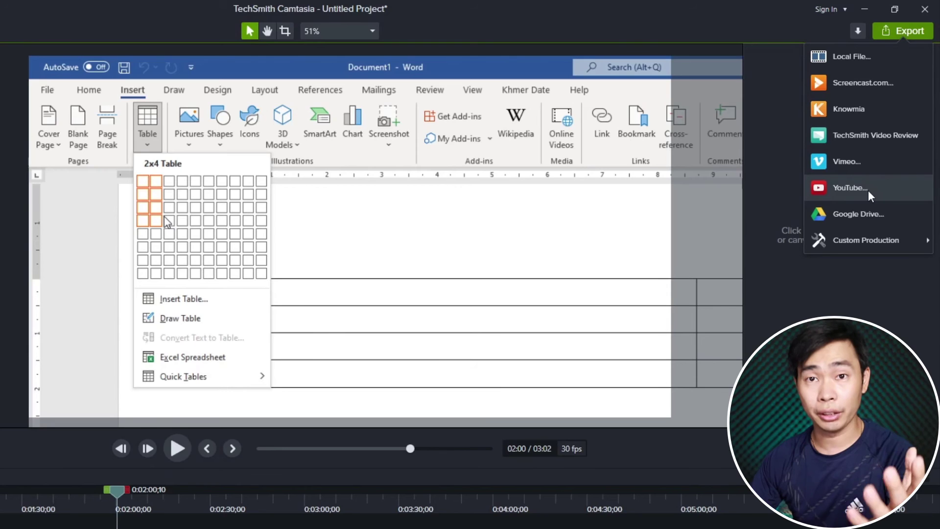
left_click(859, 59)
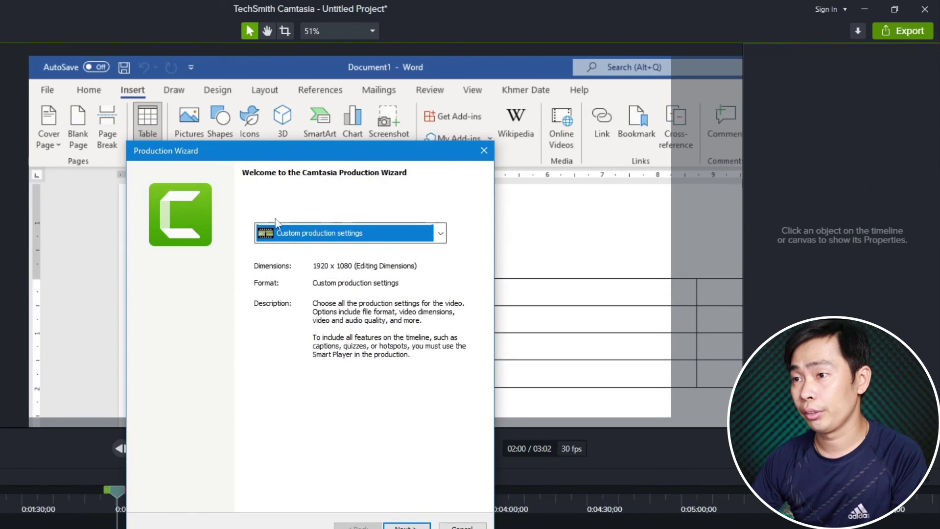
left_click(369, 230)
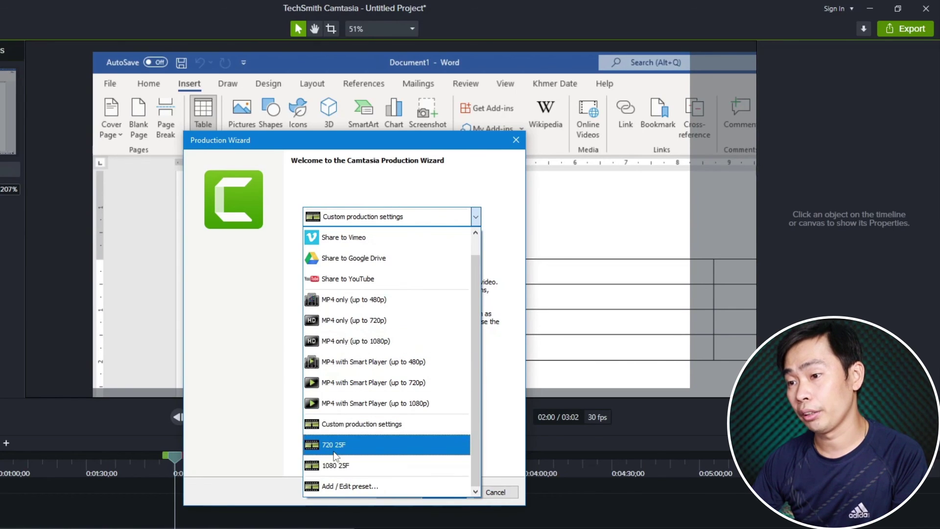
left_click(341, 469)
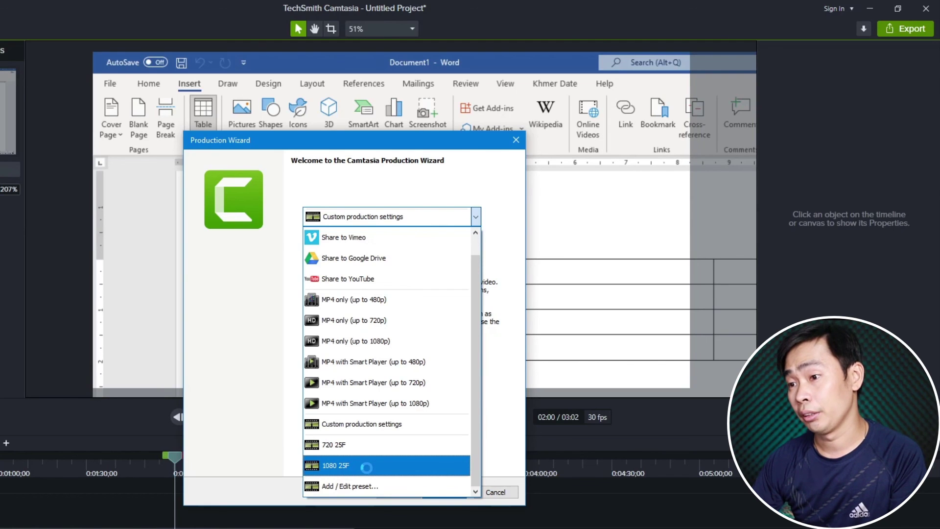
left_click(367, 466)
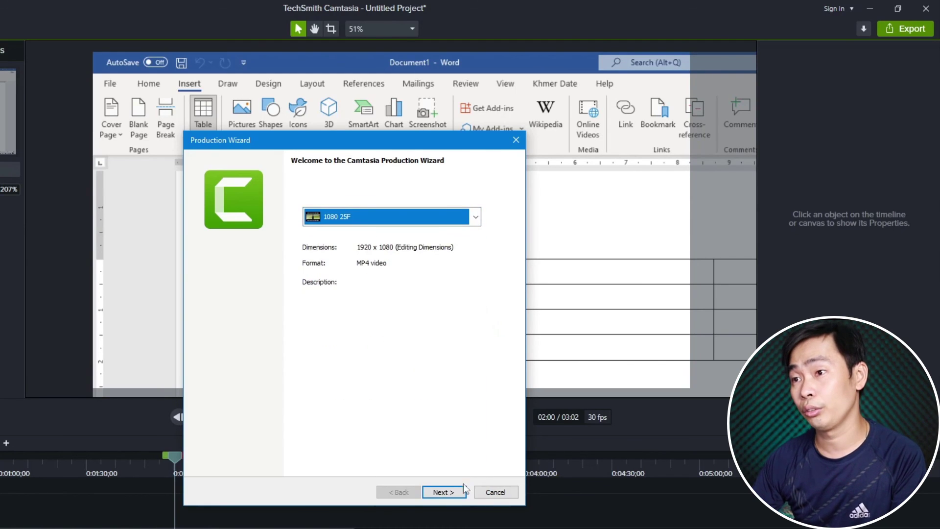
left_click(442, 492)
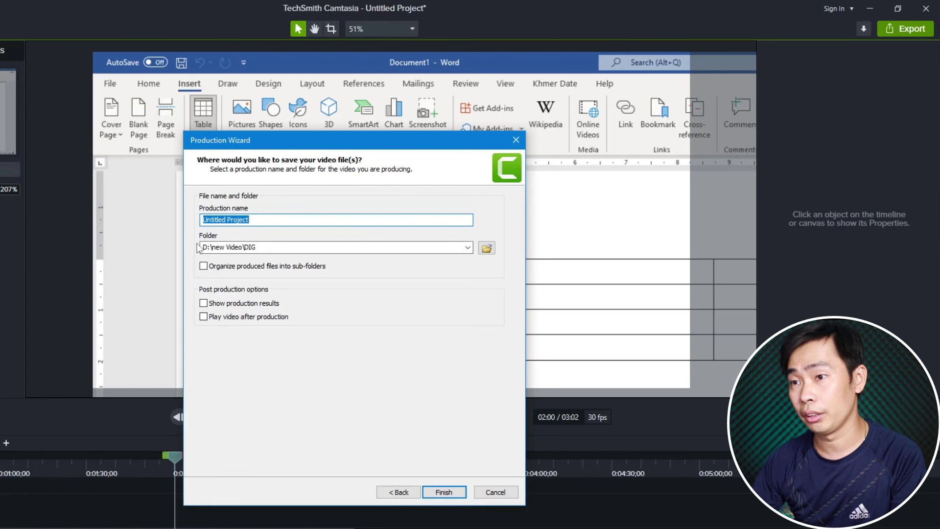